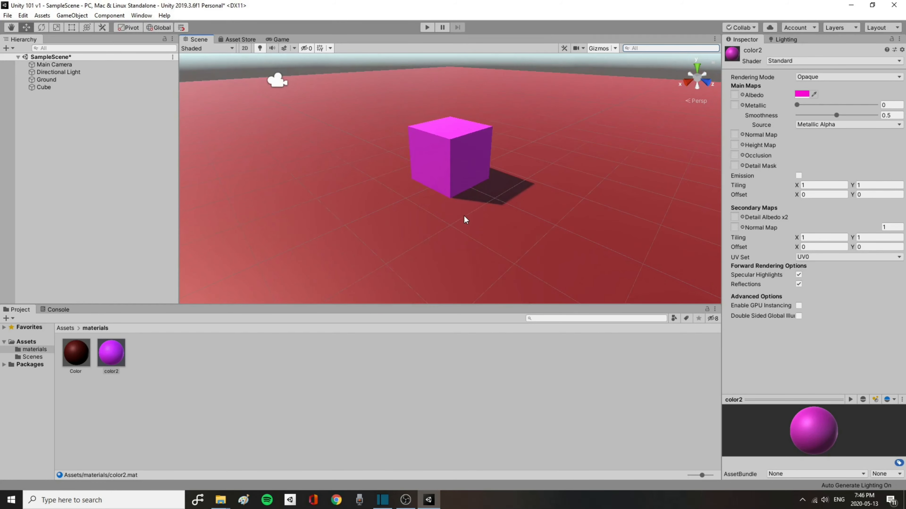
# Examine the magenta cube and red ground in the scene from several distances, positions and angles.
pyautogui.scroll(-10, 465, 219)
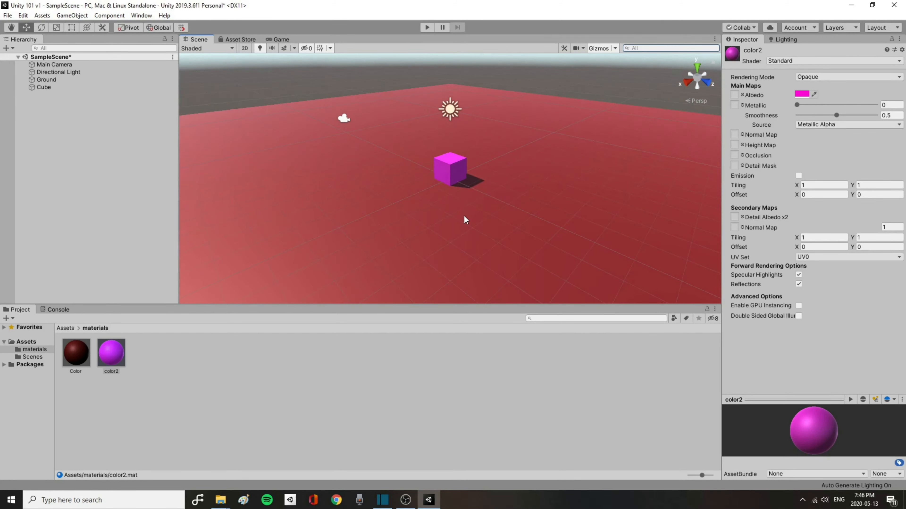
pyautogui.scroll(5, 466, 219)
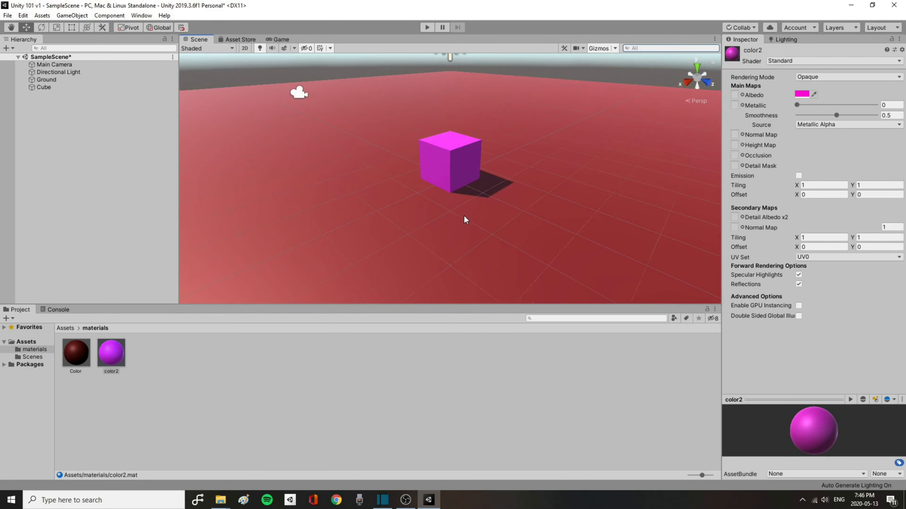
pyautogui.scroll(-4, 466, 219)
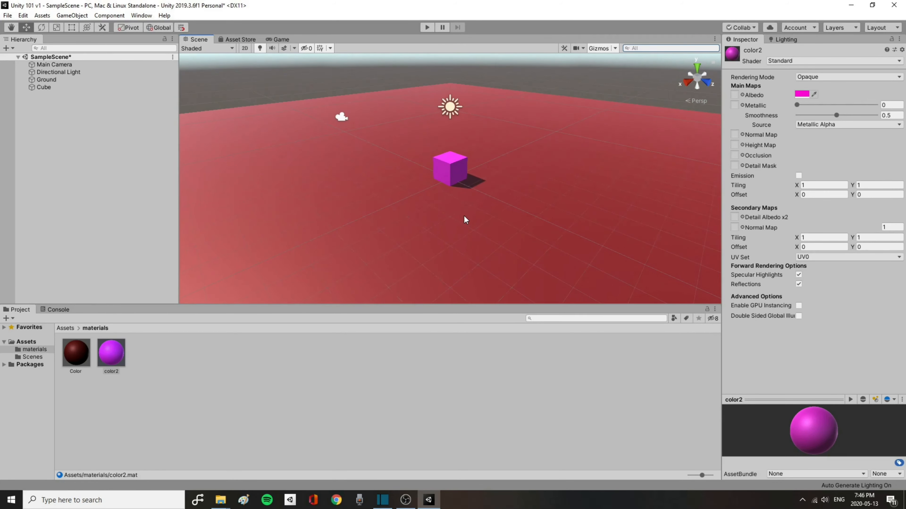
pyautogui.press('q')
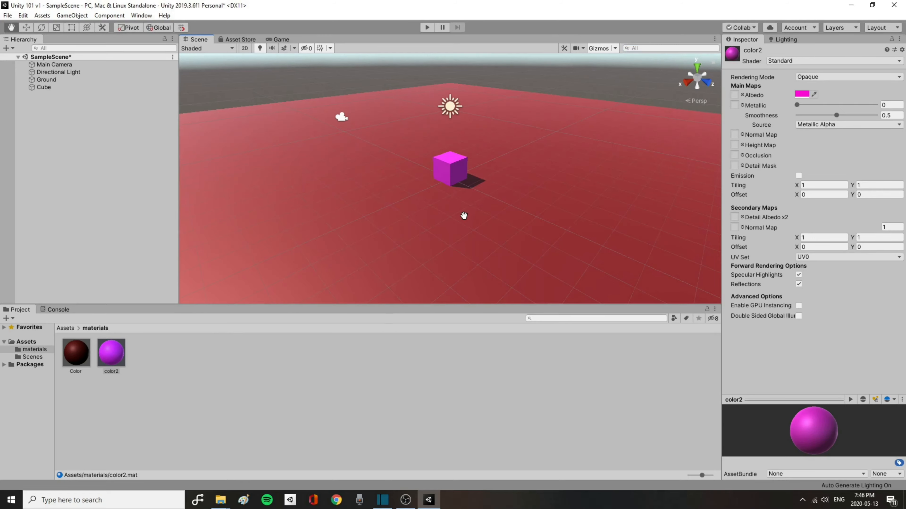
pyautogui.moveTo(463, 216); pyautogui.dragTo(491, 228)
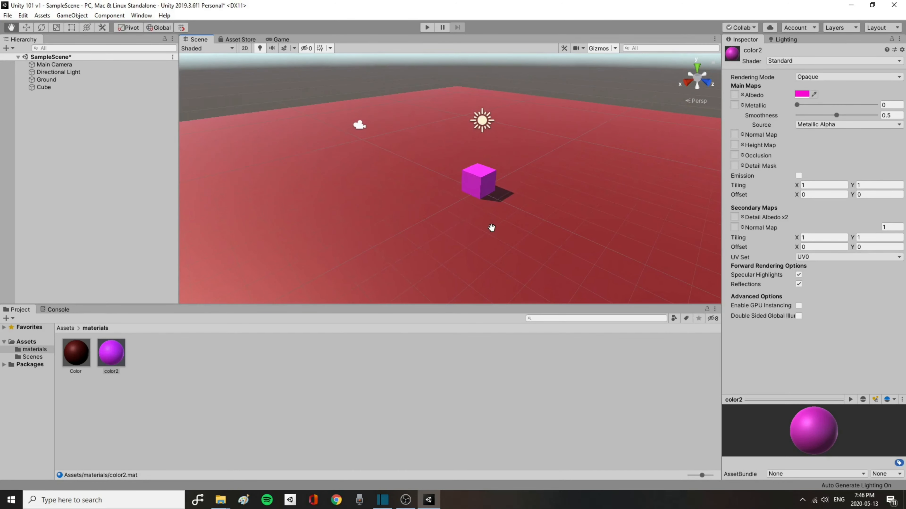
pyautogui.press('w')
pyautogui.keyDown('alt'); pyautogui.moveTo(502, 217); pyautogui.dragTo(529, 218); pyautogui.keyUp('alt')
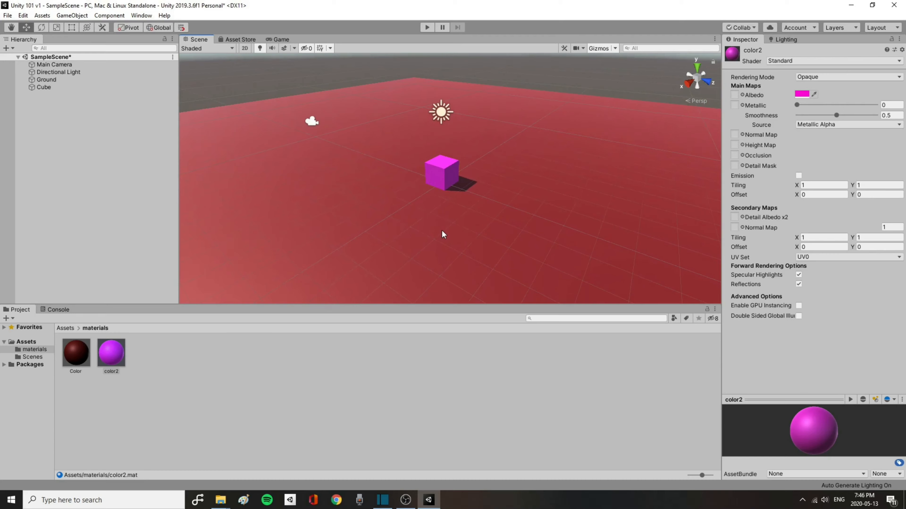
pyautogui.keyDown('alt'); pyautogui.moveTo(442, 232); pyautogui.dragTo(515, 224); pyautogui.keyUp('alt')
pyautogui.moveTo(513, 223); pyautogui.dragTo(542, 208, button='right')
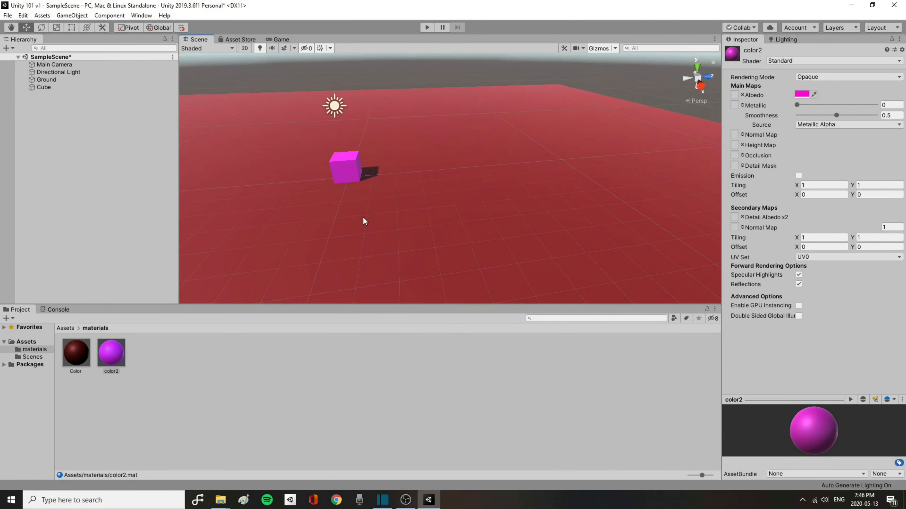
pyautogui.moveTo(365, 221); pyautogui.dragTo(400, 210, button='middle')
pyautogui.moveTo(539, 169); pyautogui.dragTo(381, 232, button='right')
pyautogui.moveTo(646, 175); pyautogui.dragTo(446, 190, button='middle')
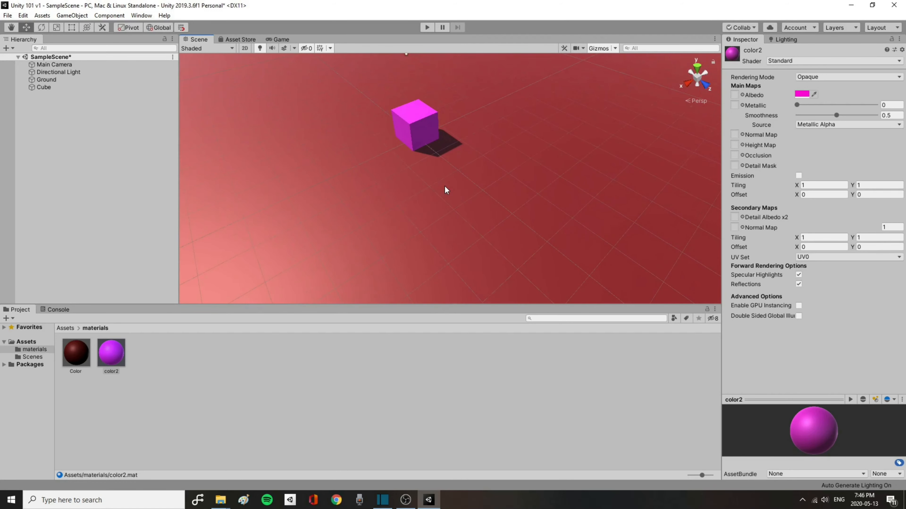
pyautogui.scroll(3, 446, 190)
pyautogui.scroll(-5, 446, 190)
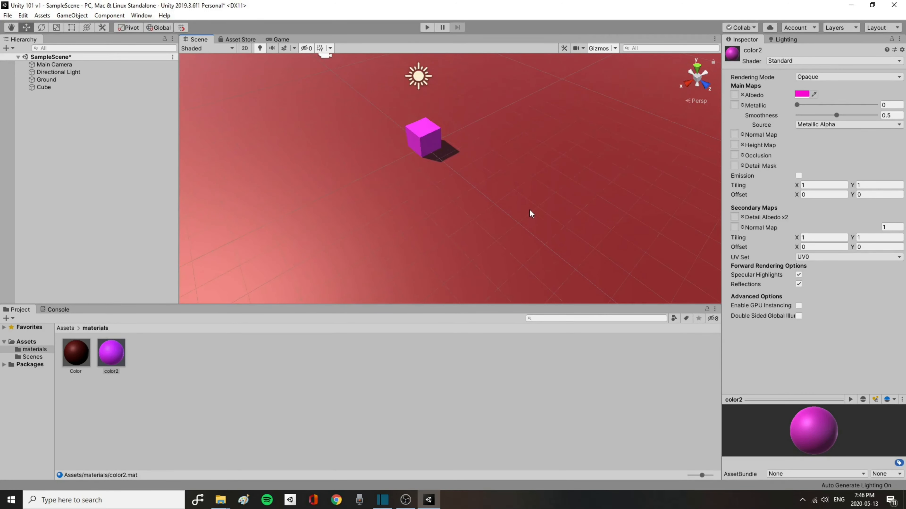
pyautogui.moveTo(446, 190); pyautogui.dragTo(529, 184, button='right')
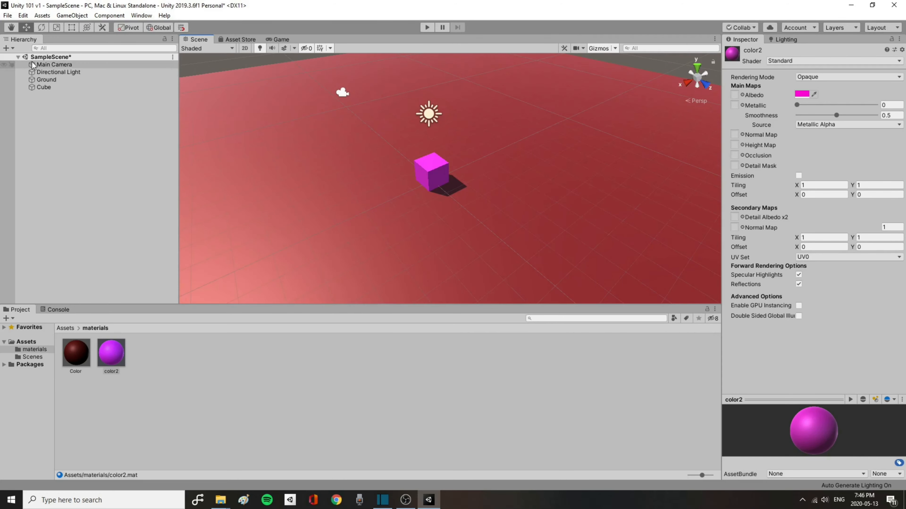
# Compare the Main Camera's game view with the scene, and dock the Game view beside the Console.
pyautogui.click(48, 65)
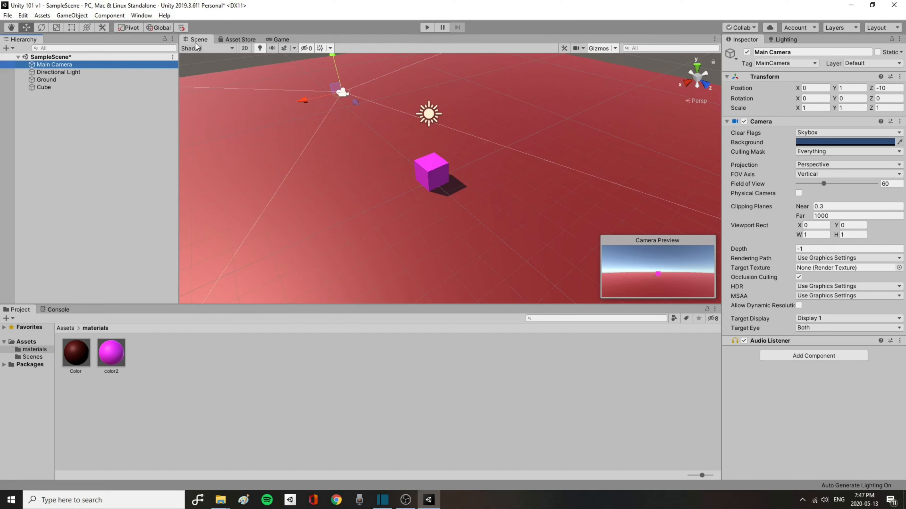
pyautogui.click(280, 39)
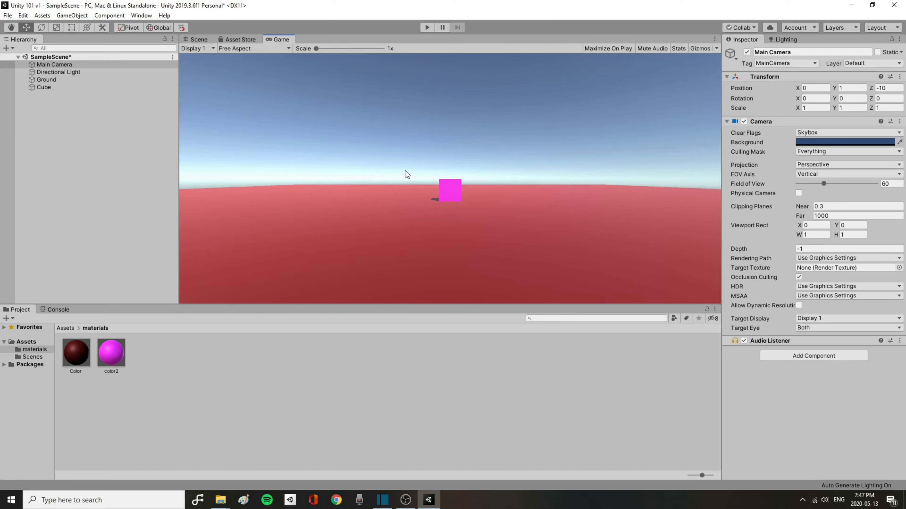
pyautogui.click(198, 39)
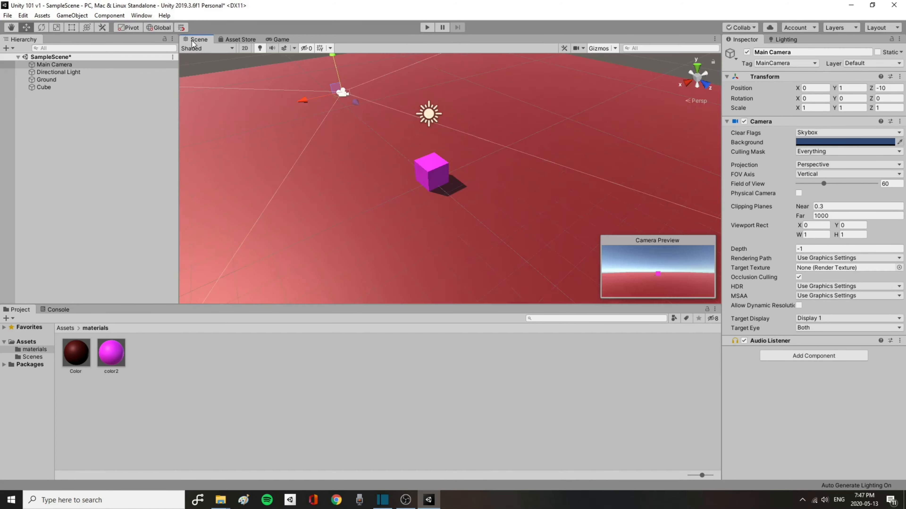
pyautogui.click(280, 40)
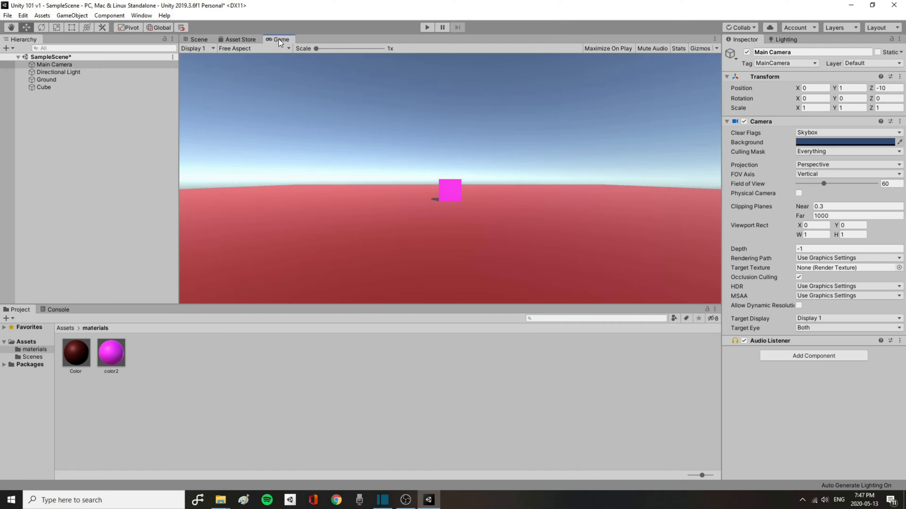
pyautogui.moveTo(280, 39); pyautogui.dragTo(96, 315)
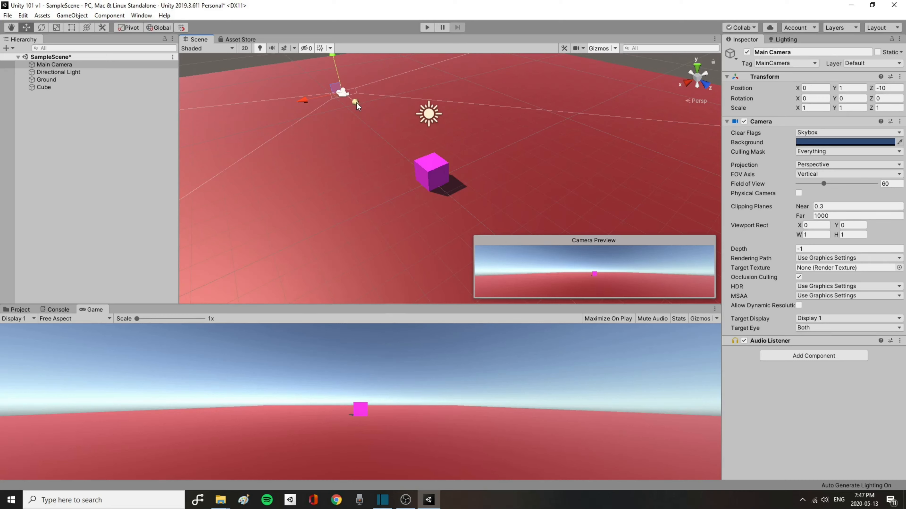
# Move the Main Camera nearer the cube to about Y 1.98, Z -3.22, and make it a child of Cube.
pyautogui.moveTo(357, 103); pyautogui.dragTo(362, 142)
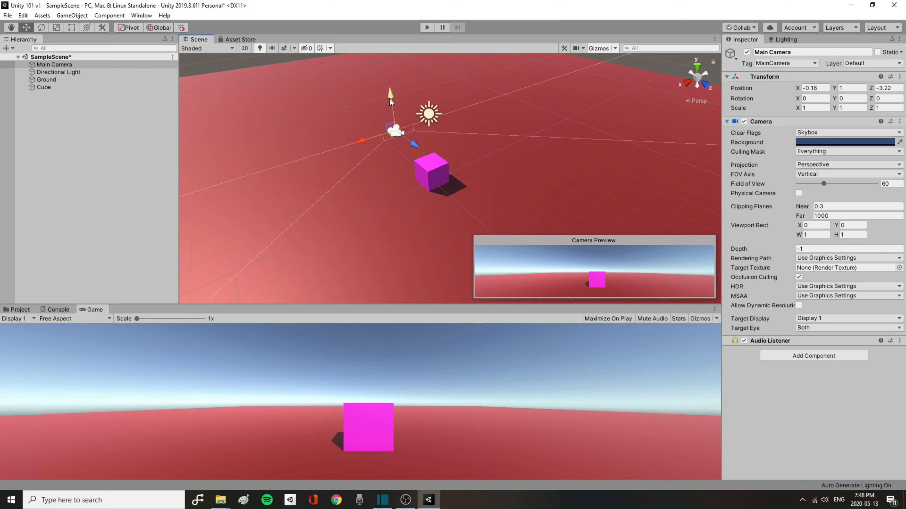
pyautogui.moveTo(391, 103); pyautogui.dragTo(391, 80)
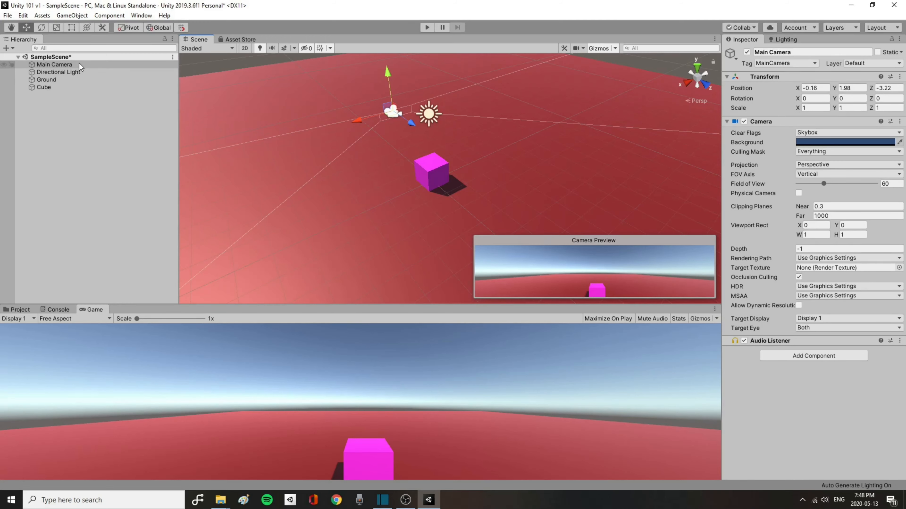
pyautogui.moveTo(79, 63); pyautogui.dragTo(57, 90)
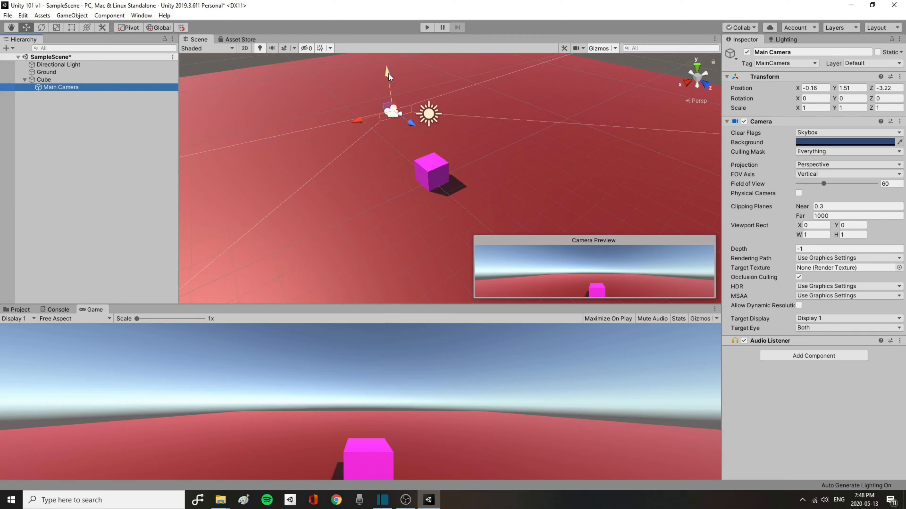
# Reposition the child Main Camera to about Y 3.02, Z -4.36 and set its X rotation to 30.
pyautogui.moveTo(388, 73)
pyautogui.mouseDown()
pyautogui.moveTo(387, 96)
pyautogui.moveTo(387, 65)
pyautogui.moveTo(390, 111)
pyautogui.moveTo(393, 67)
pyautogui.mouseUp()
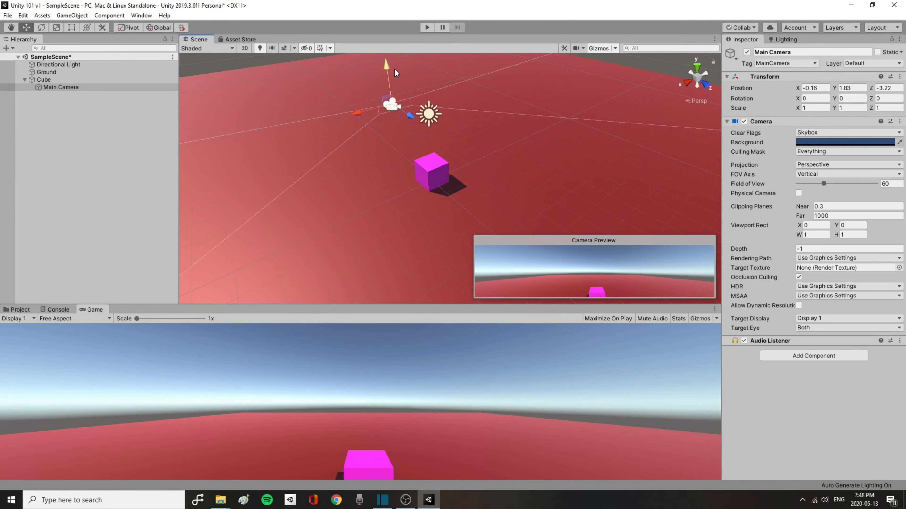
pyautogui.moveTo(410, 117); pyautogui.dragTo(397, 114)
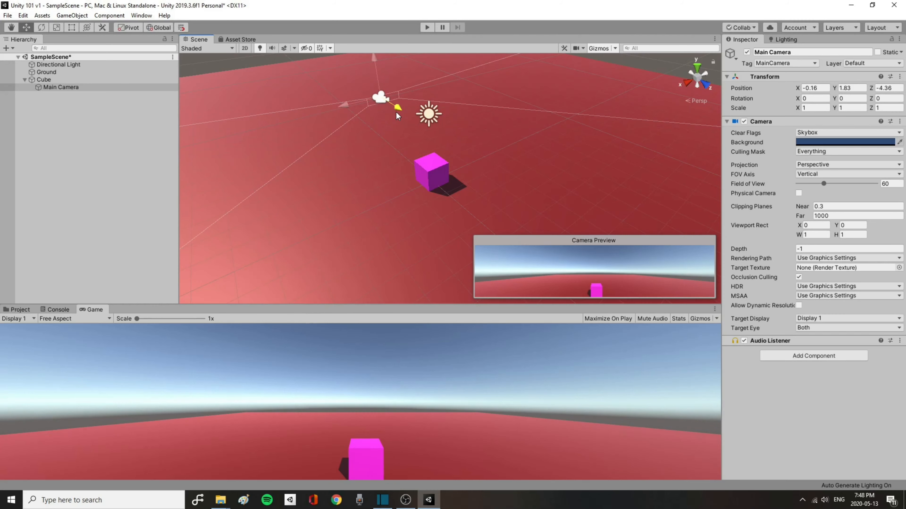
pyautogui.click(815, 99)
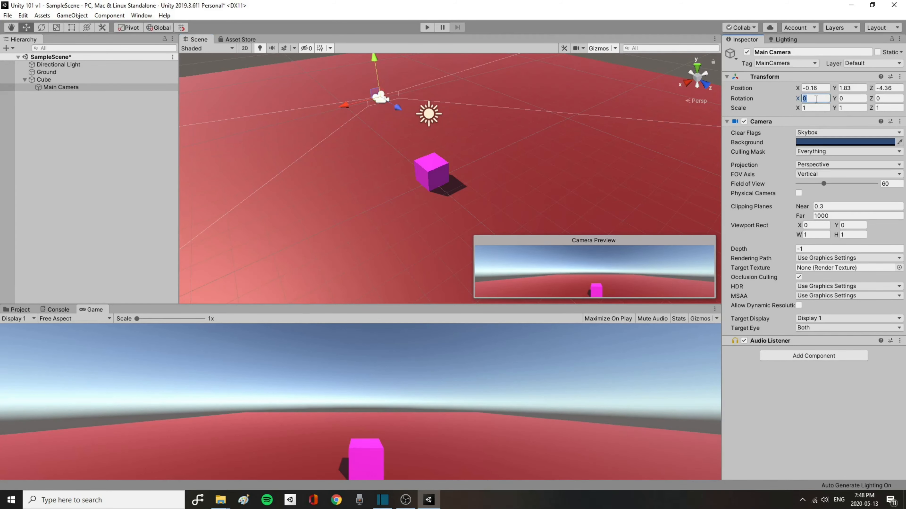
pyautogui.write('35')
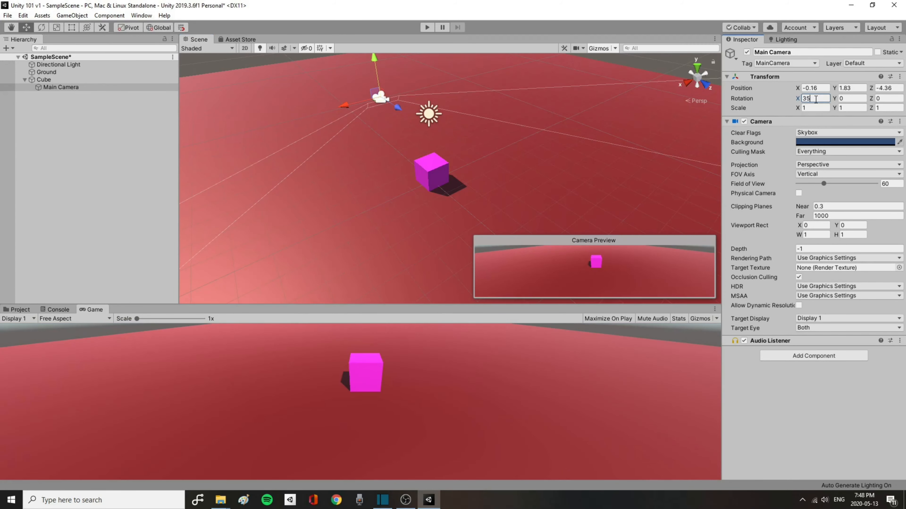
pyautogui.press('BackSpace')
pyautogui.write('0')
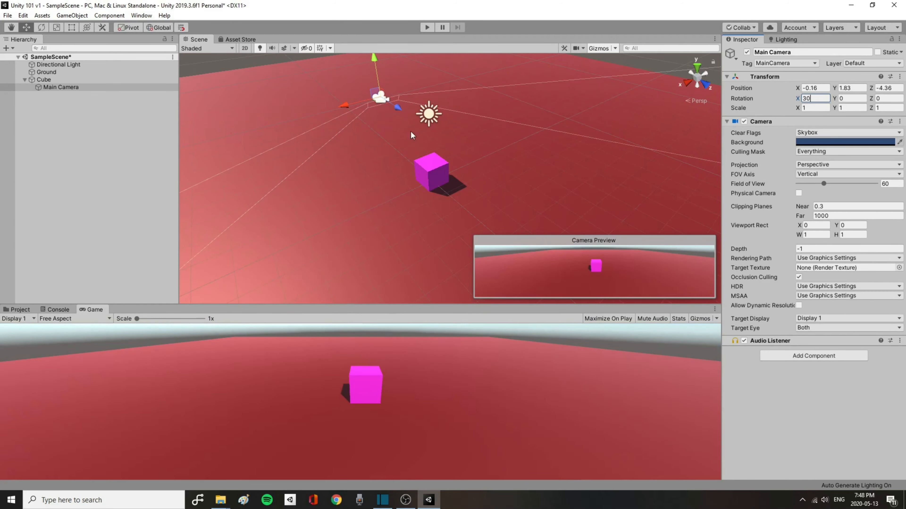
pyautogui.scroll(-3, 409, 105)
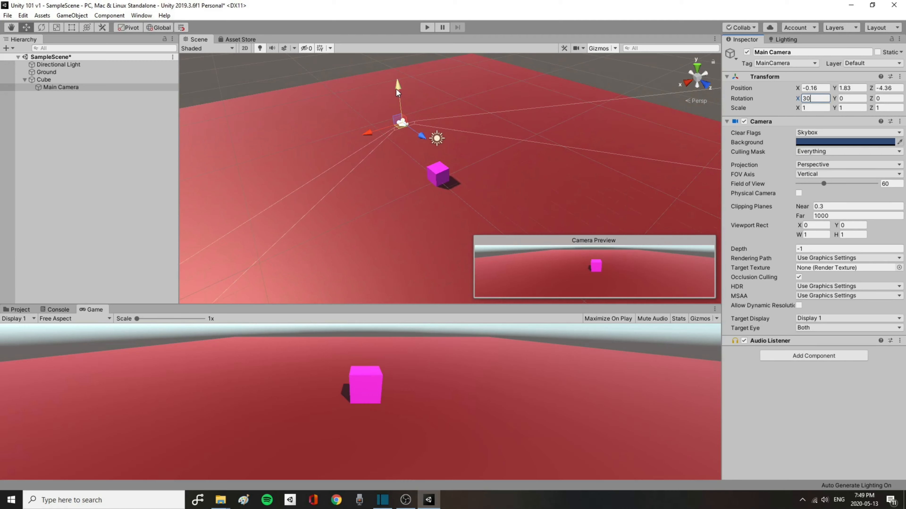
pyautogui.moveTo(396, 90); pyautogui.dragTo(399, 72)
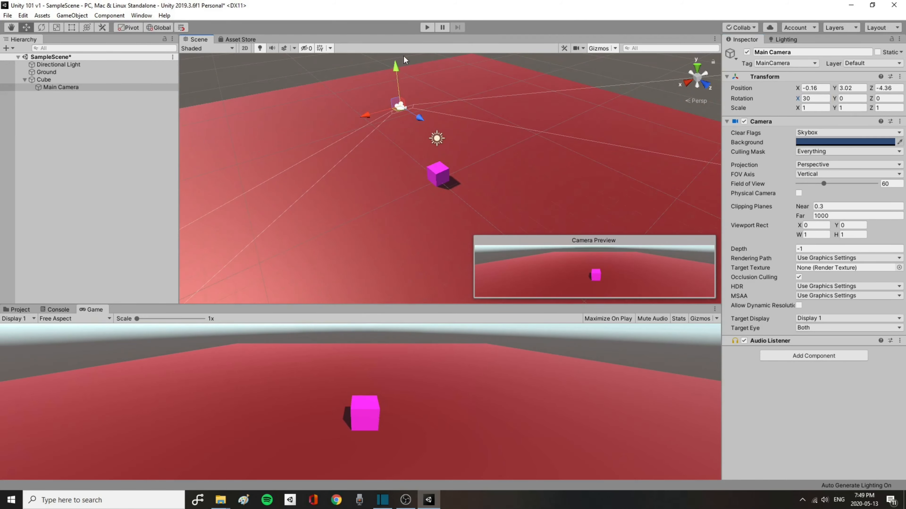
# Move the Cube with its attached camera across the ground along X and Z to about X 3.9, Z 2.9.
pyautogui.click(47, 80)
pyautogui.scroll(-10, 508, 251)
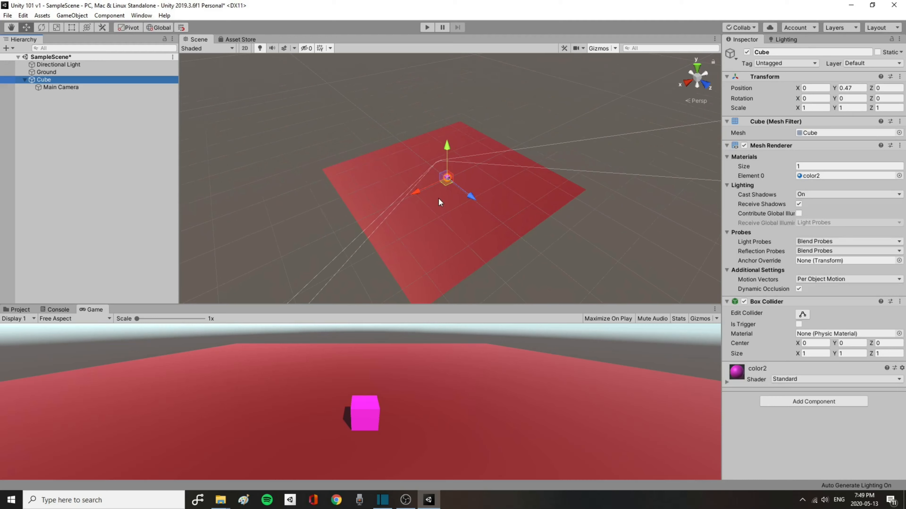
pyautogui.moveTo(416, 193); pyautogui.dragTo(450, 176)
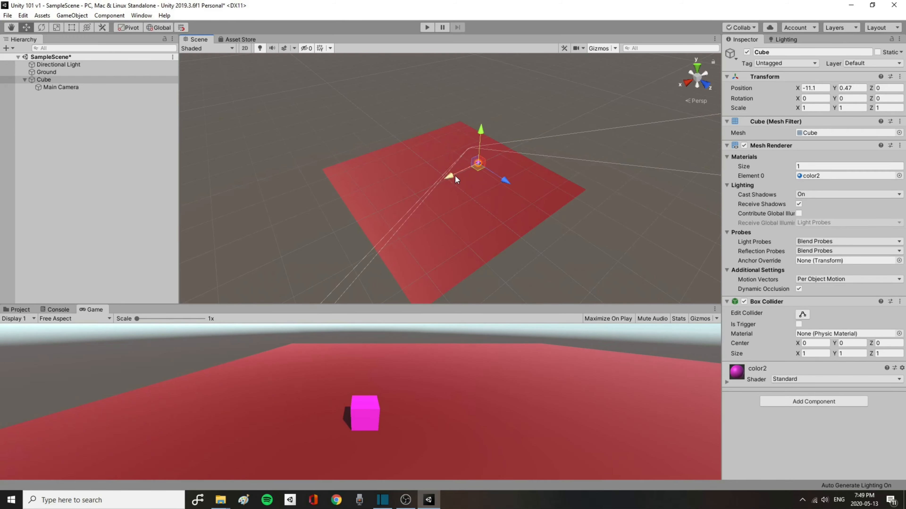
pyautogui.moveTo(452, 175); pyautogui.dragTo(439, 203)
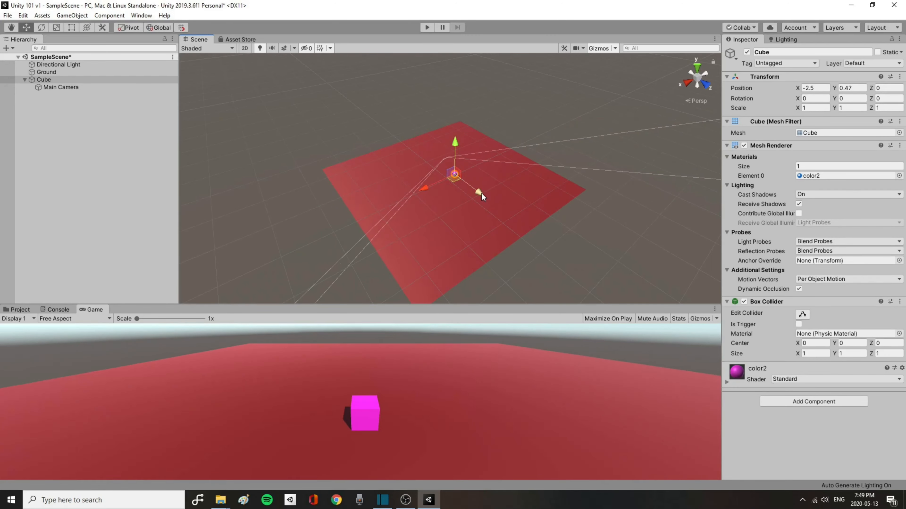
pyautogui.moveTo(481, 195); pyautogui.dragTo(408, 195)
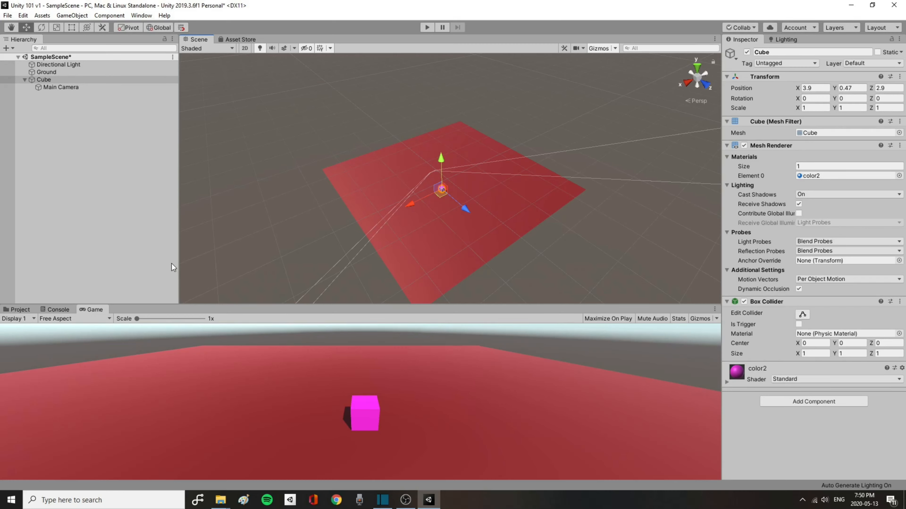
# Try the 4 Split editor layout and switch to the 2 by 3 layout.
pyautogui.click(146, 19)
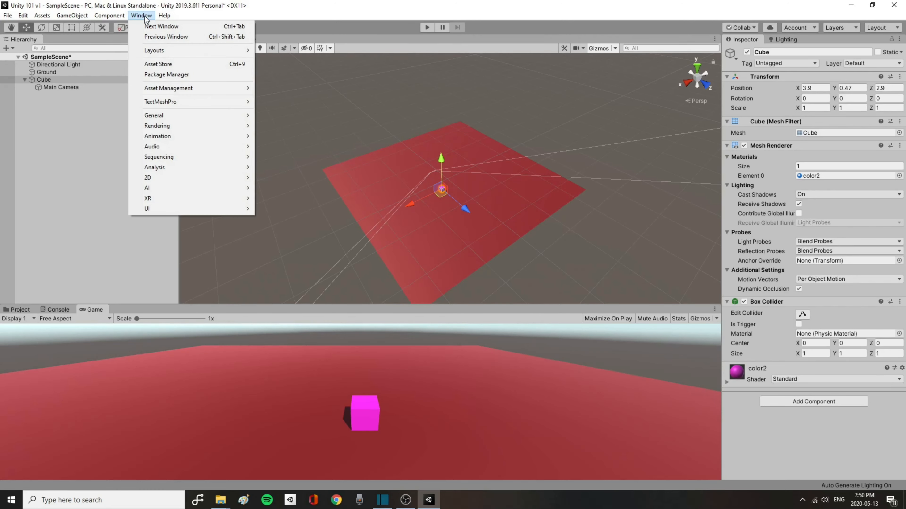
pyautogui.moveTo(157, 51)
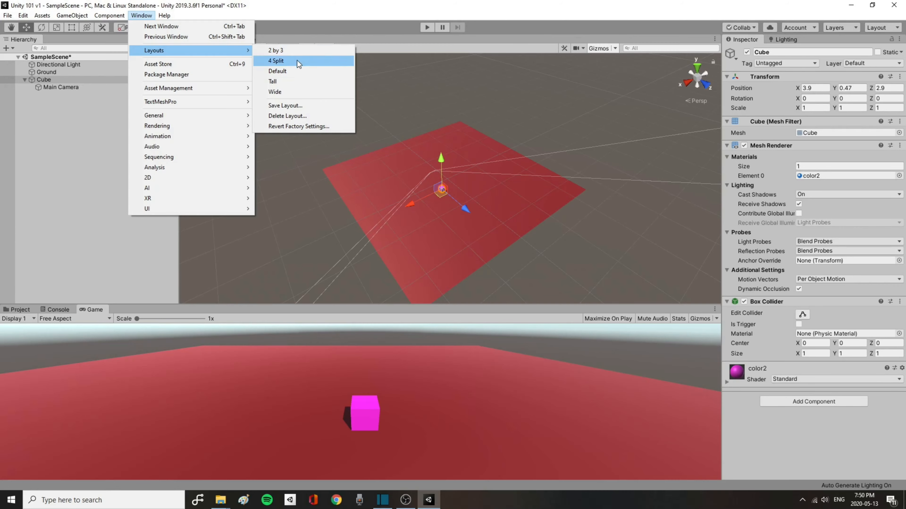
pyautogui.click(295, 67)
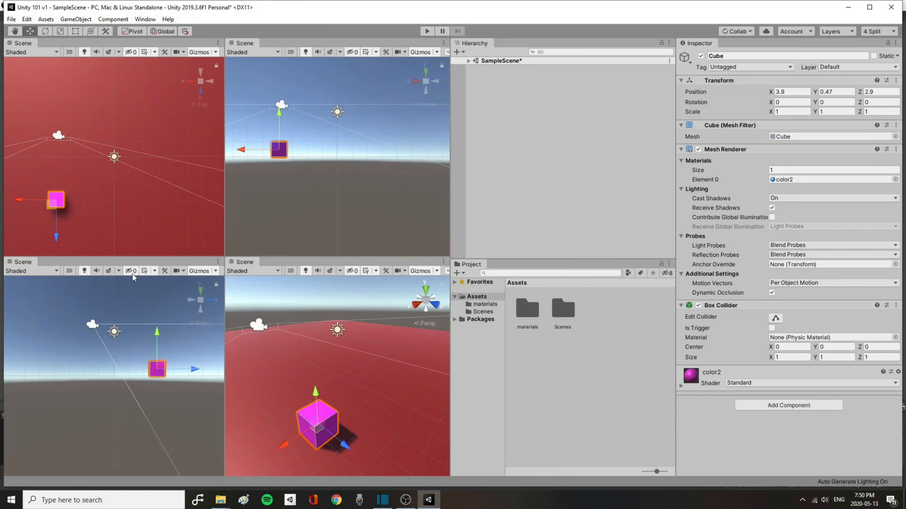
pyautogui.click(145, 19)
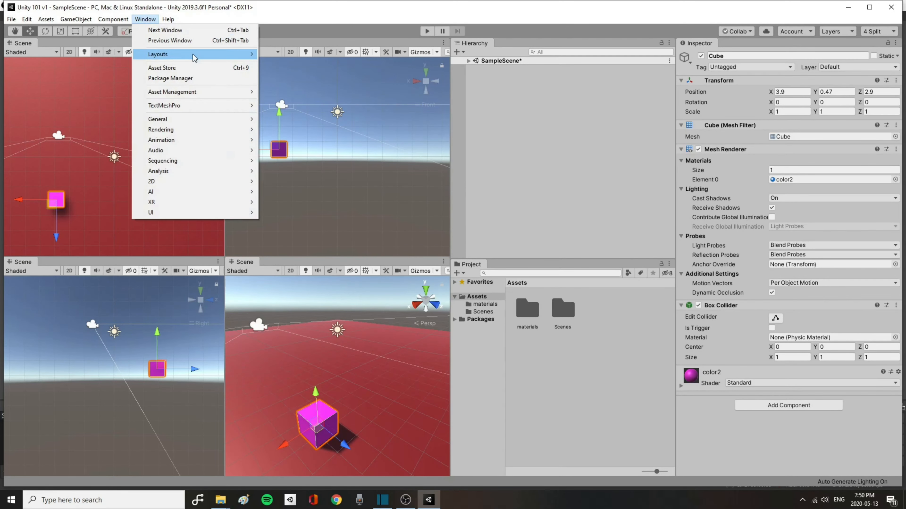
pyautogui.click(286, 54)
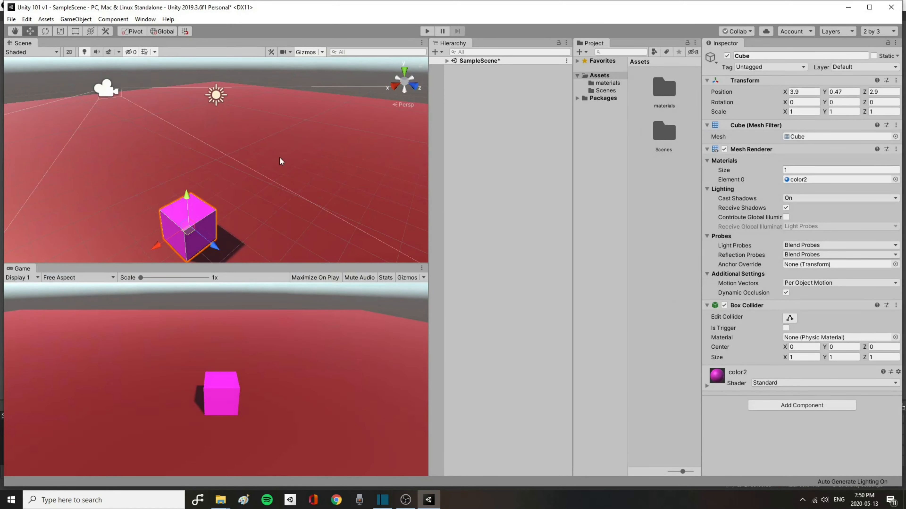
# Switch the editor from the 2 by 3 arrangement to the Default window layout.
pyautogui.click(144, 19)
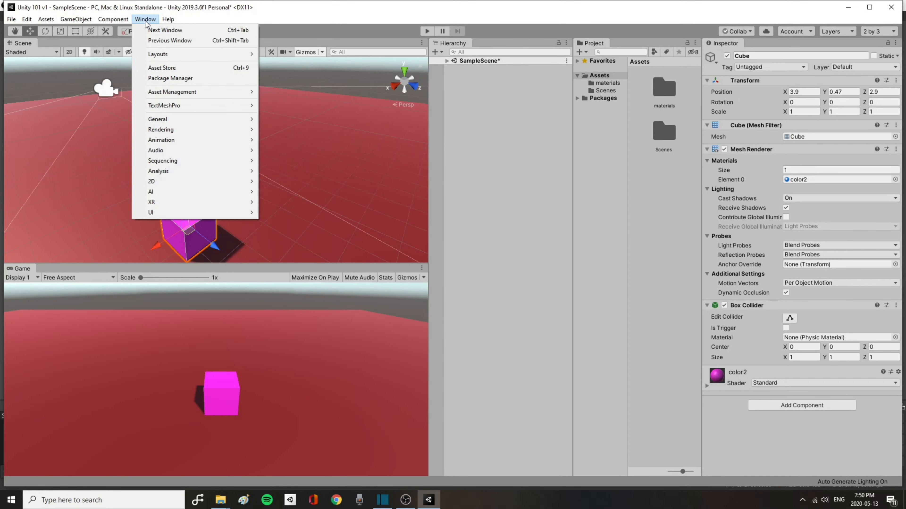
pyautogui.moveTo(171, 54)
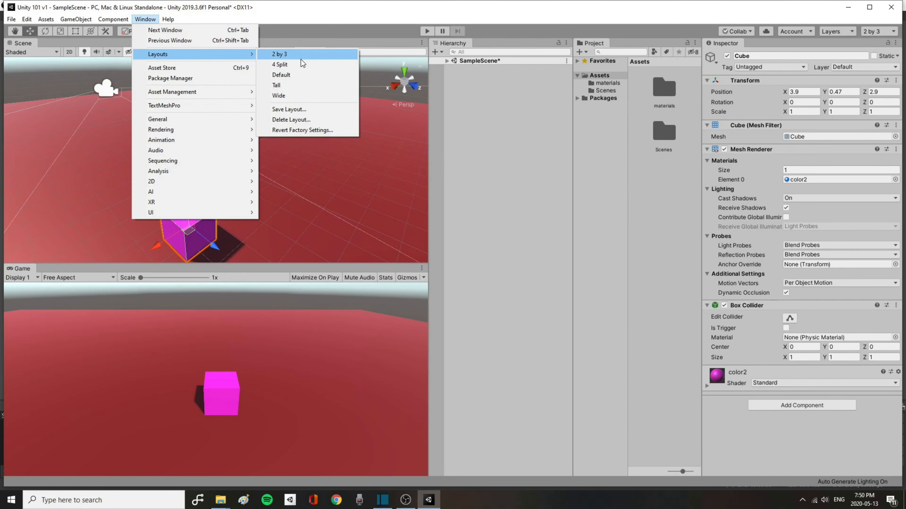
pyautogui.click(298, 74)
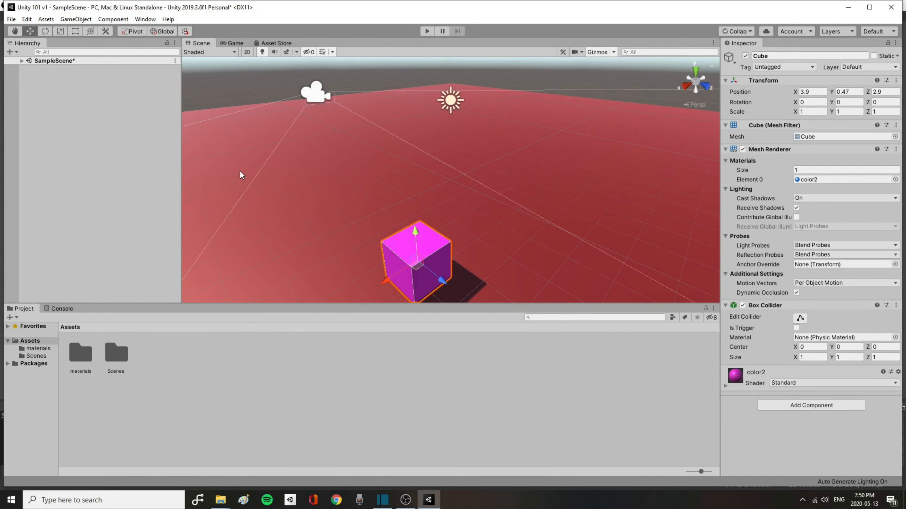
# Save the current editor window arrangement as a custom layout named BiteProductions.
pyautogui.click(148, 20)
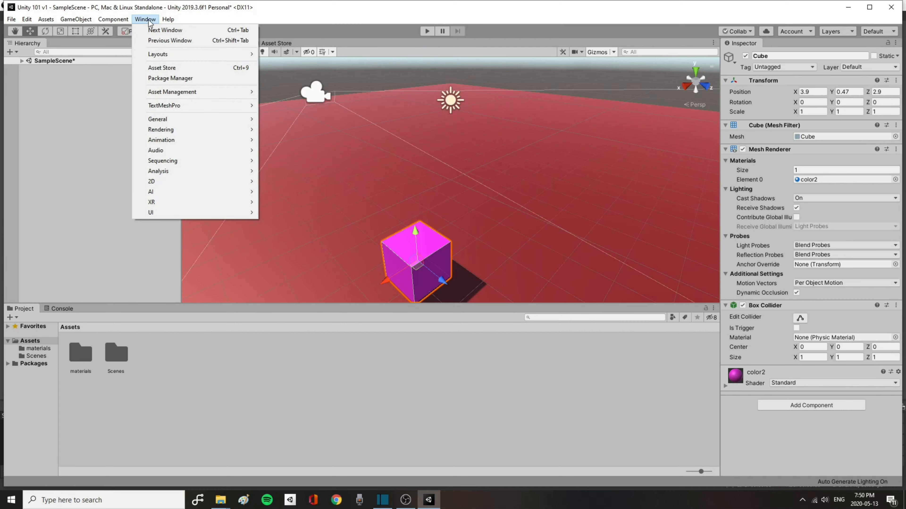
pyautogui.moveTo(175, 58)
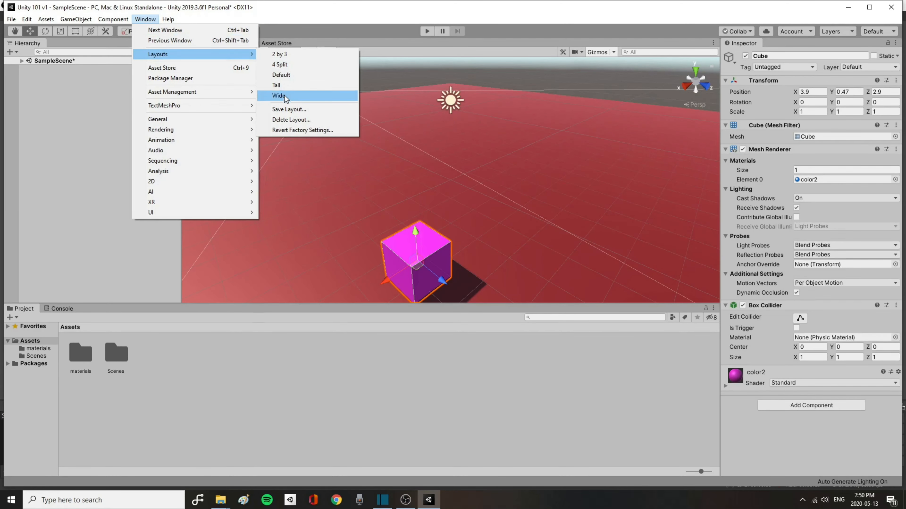
pyautogui.click(302, 111)
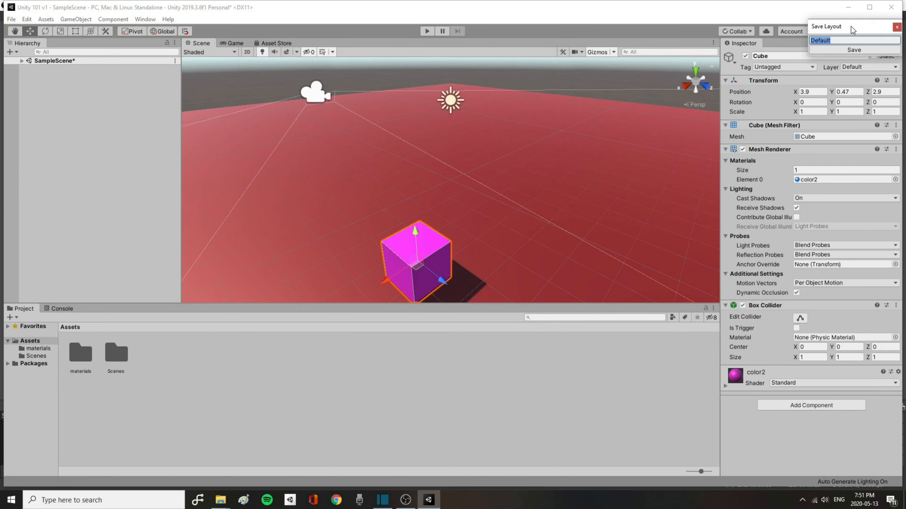
pyautogui.write('BiteProductions')
pyautogui.click(863, 51)
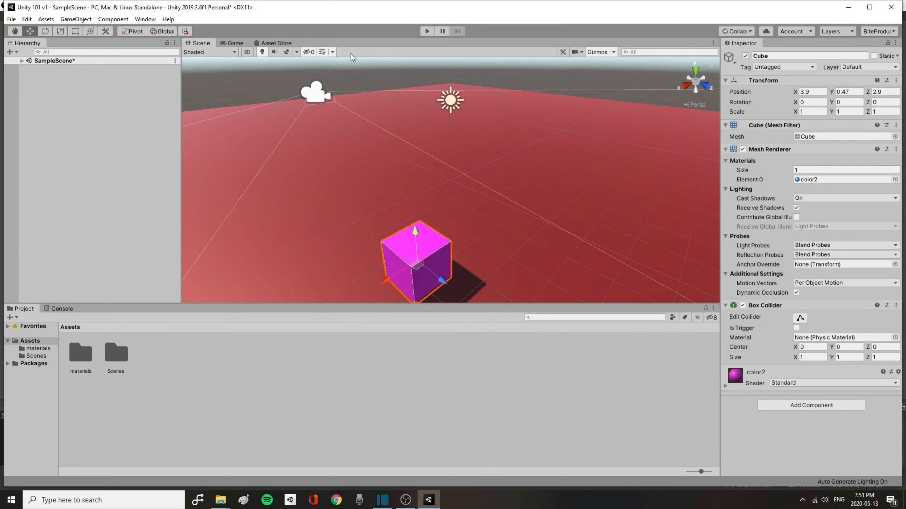
# Switch to the 4 Split layout and return to the saved BiteProductions layout.
pyautogui.click(145, 19)
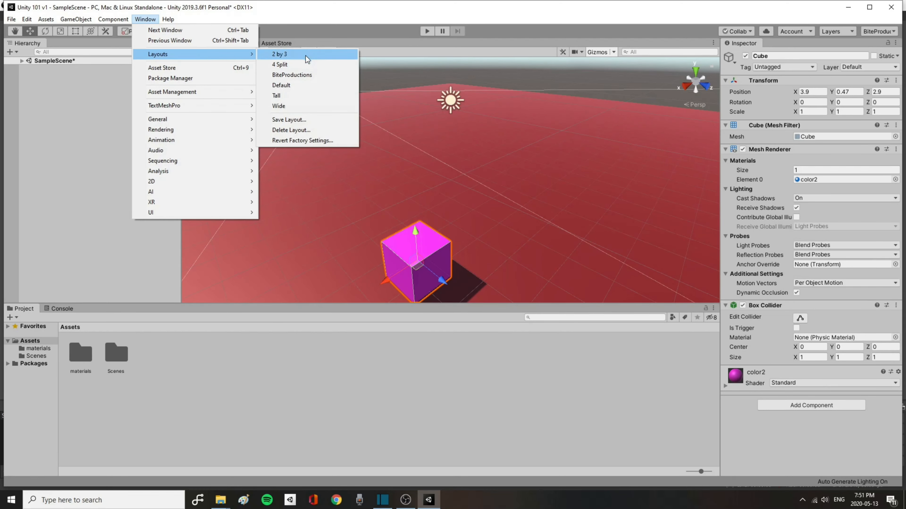
pyautogui.click(280, 64)
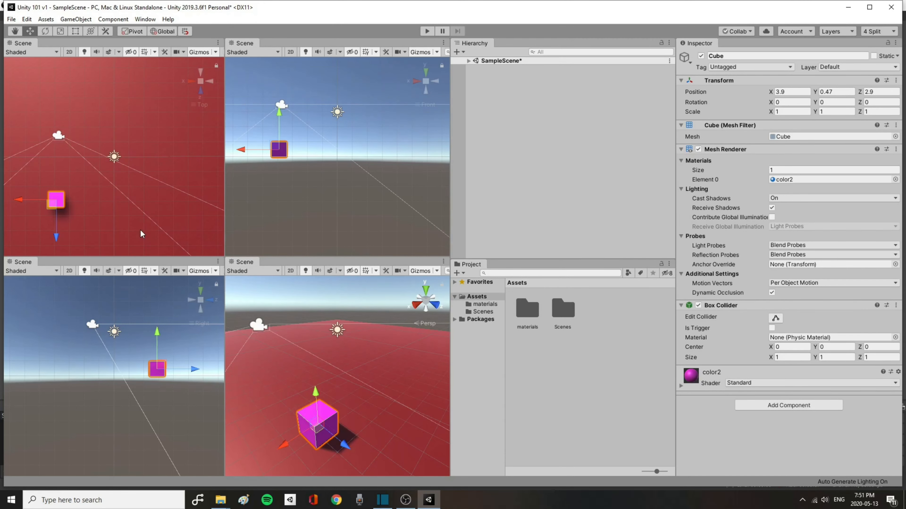
pyautogui.click(145, 20)
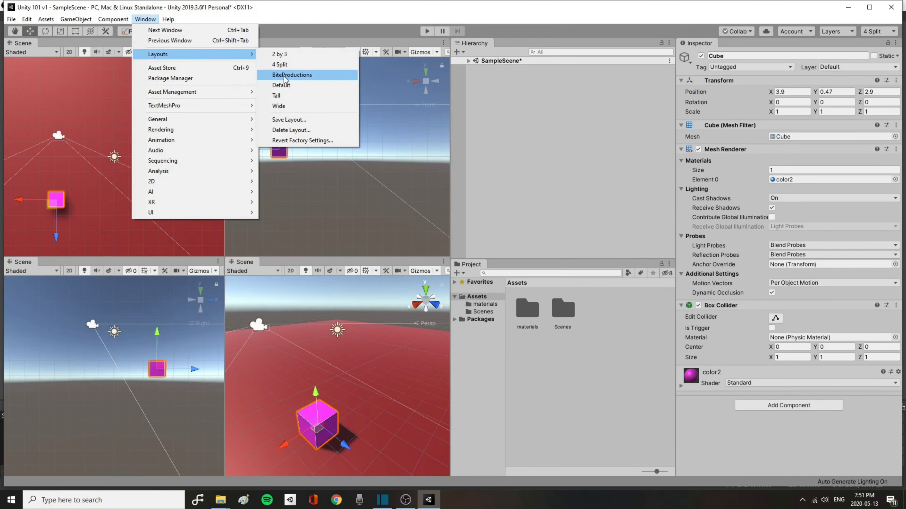
pyautogui.click(301, 77)
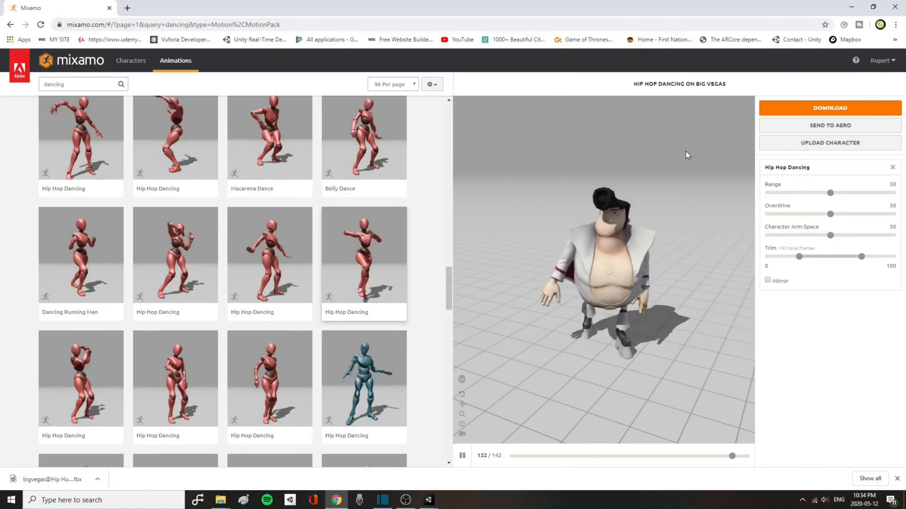
# In Mixamo, download the Hip Hop Dancing animation on the Big Vegas character in Collada (.dae) format.
pyautogui.click(782, 111)
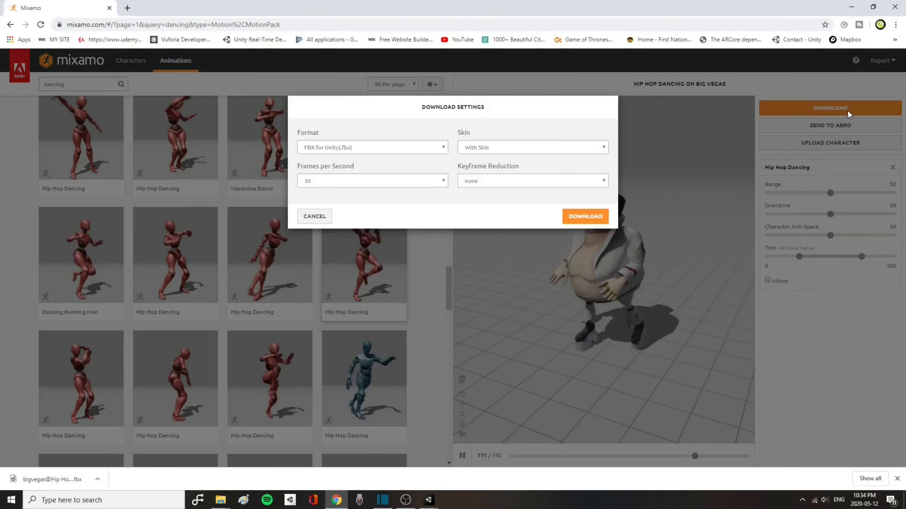
pyautogui.click(444, 148)
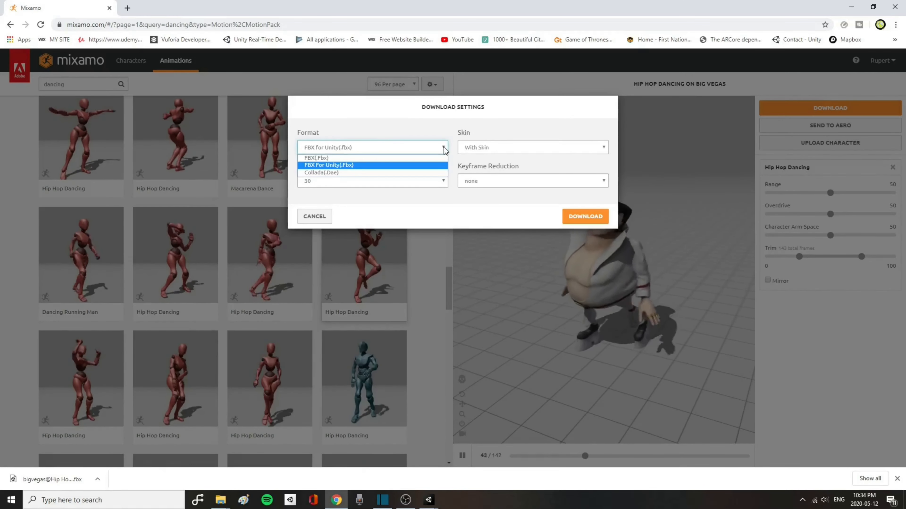
pyautogui.click(318, 173)
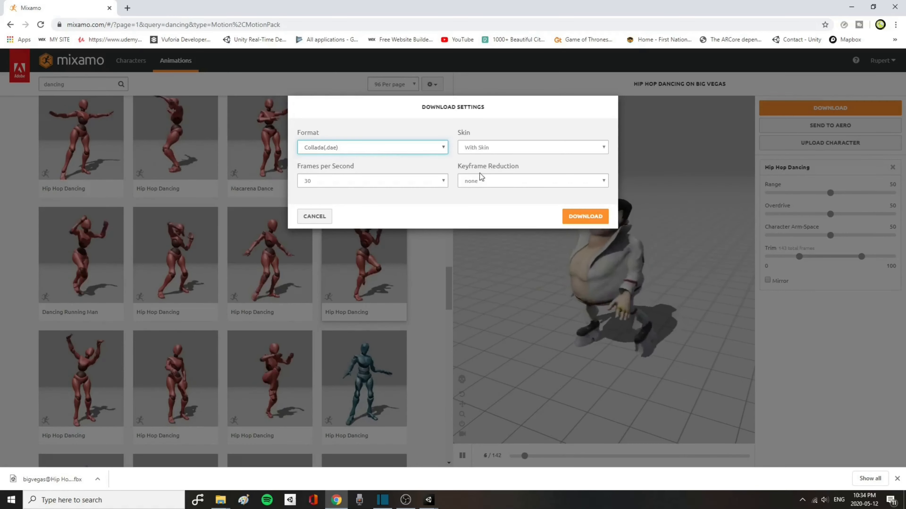
pyautogui.click(592, 219)
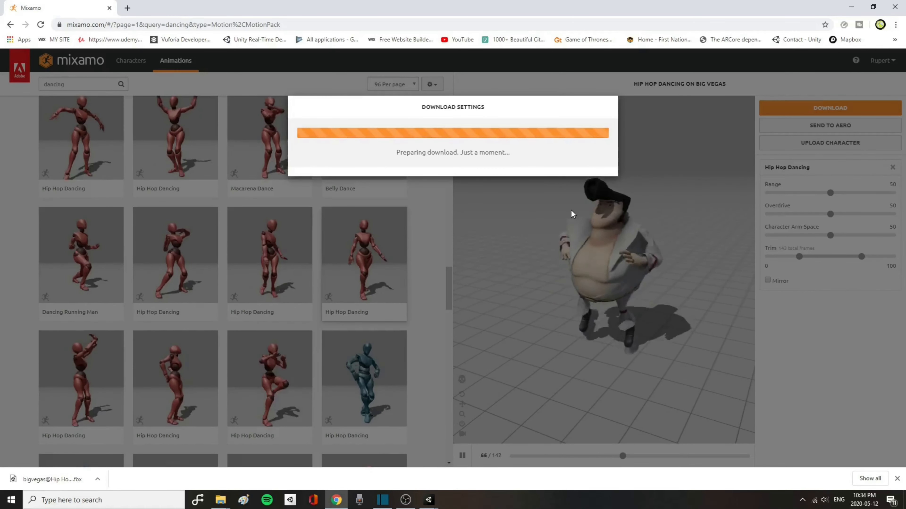